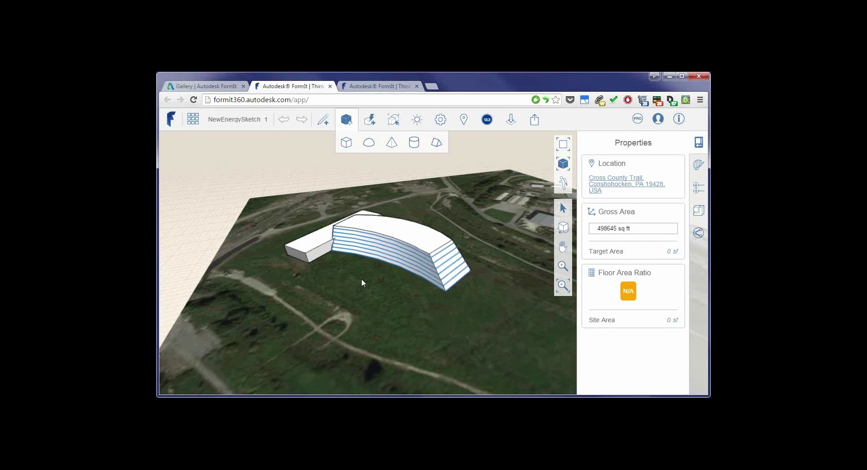
- Enable Use levels on the small block beside the curved building, raising gross area to 684245 sq ft
mouse_move(361, 283)
middle_mouse_down()
mouse_move(391, 294)
mouse_move(421, 283)
mouse_move(361, 294)
mouse_move(357, 276)
middle_mouse_up()
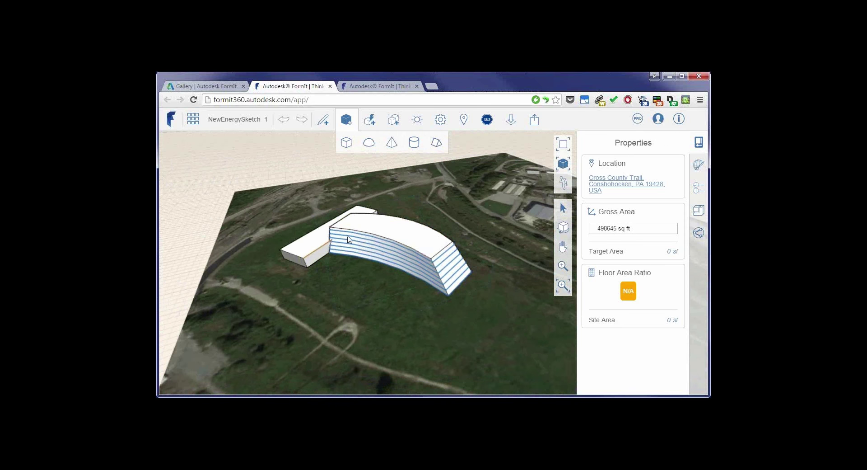
left_click(349, 239)
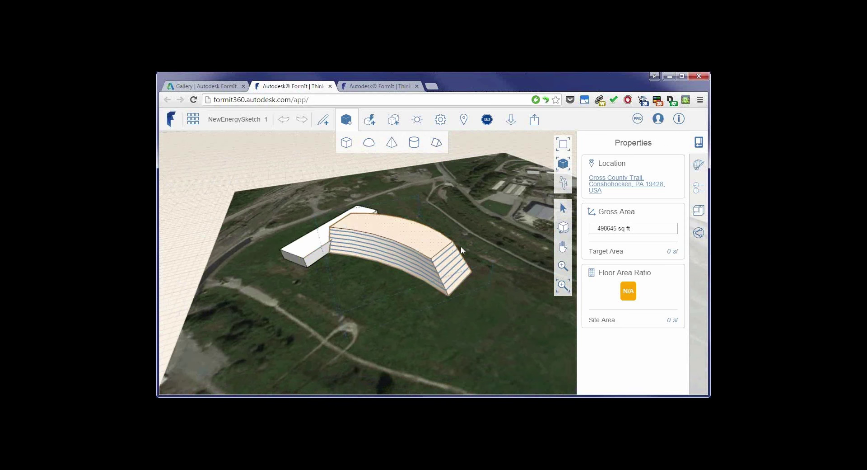
left_click(301, 249)
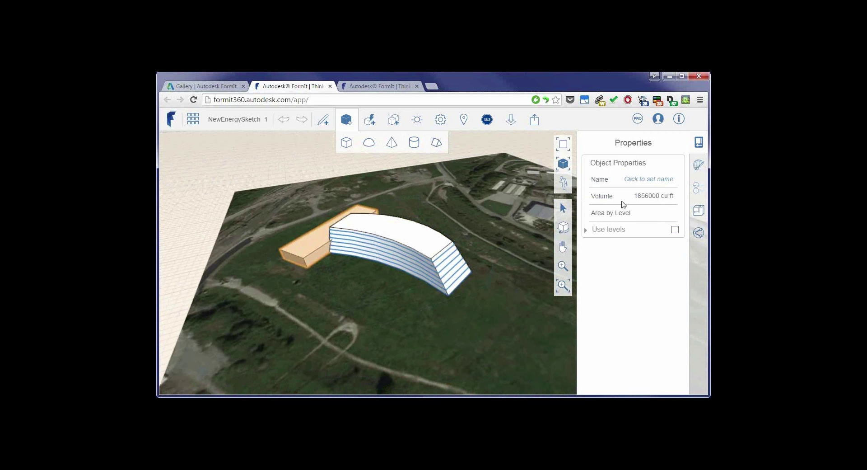
left_click(675, 230)
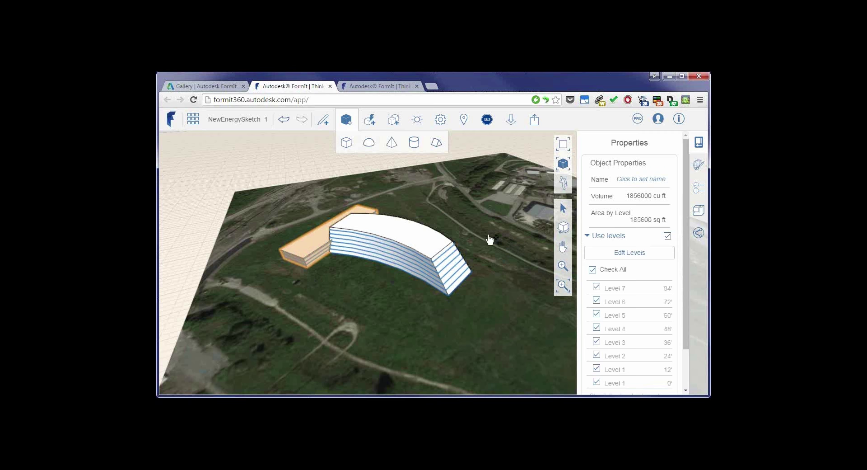
left_click(493, 257)
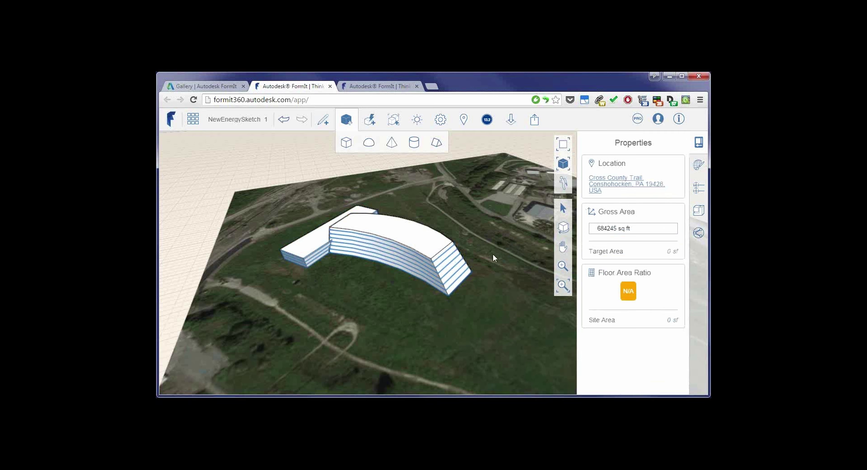
- Set the Conshohocken, PA location to weather station 49639 after reviewing its temperature and windrose charts
left_click(614, 182)
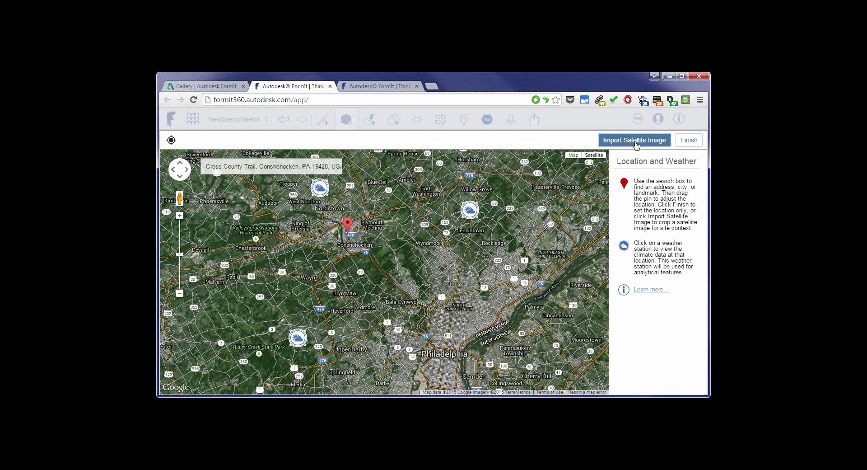
left_click(325, 195)
mouse_move(358, 302)
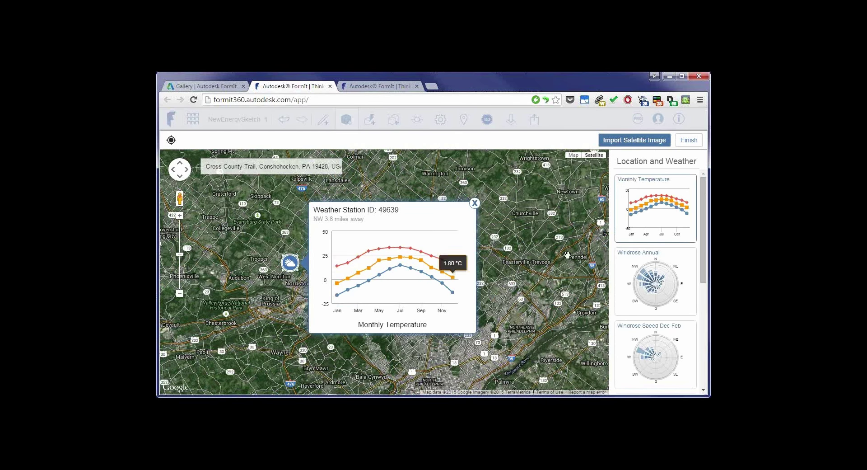
scroll(677, 231, "down", 3)
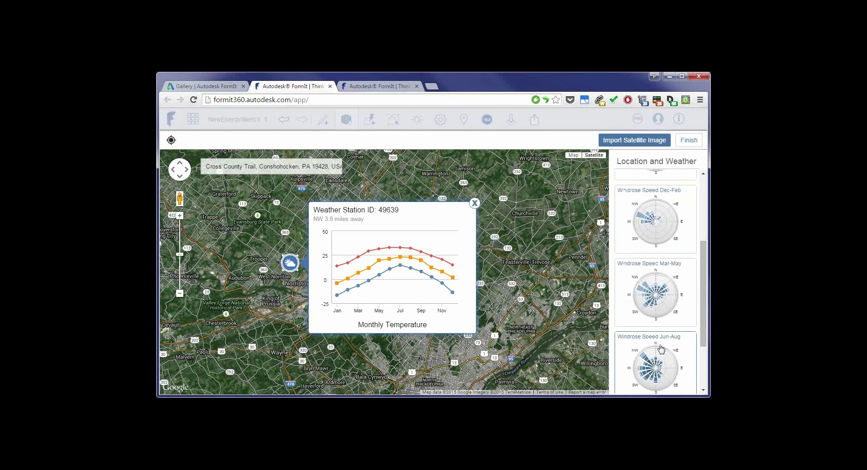
scroll(661, 349, "down", 2)
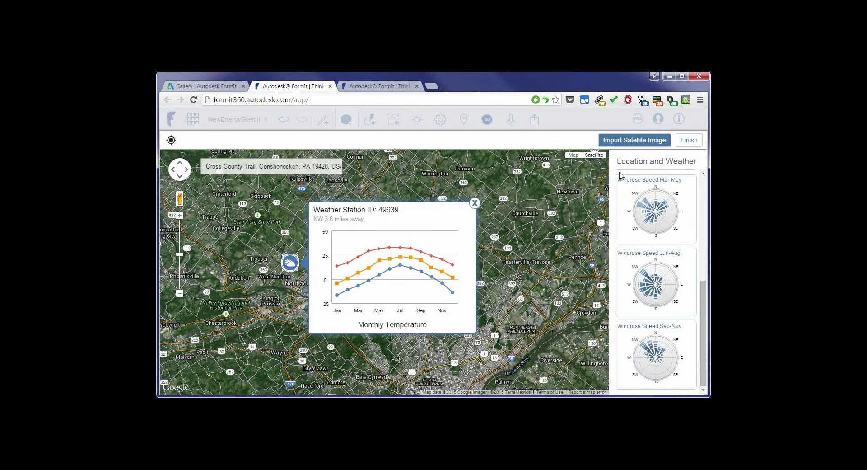
left_click(679, 141)
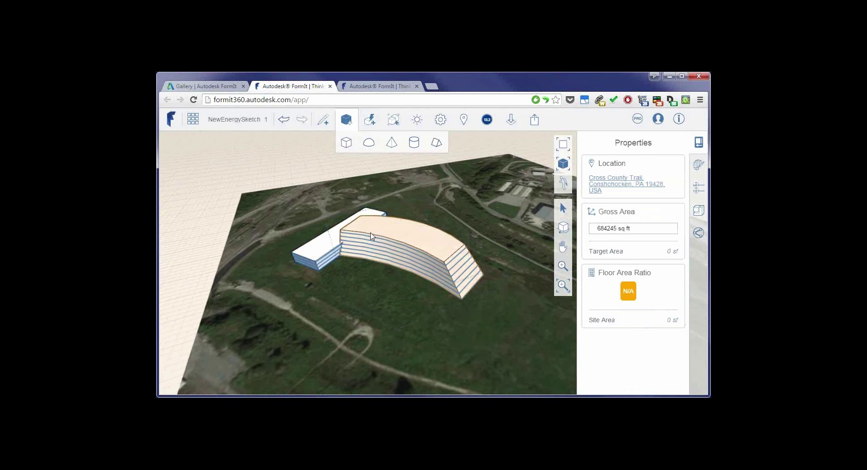
- Run the energy analysis and review the dashboard cards, including the Energy Cost help
left_click(487, 119)
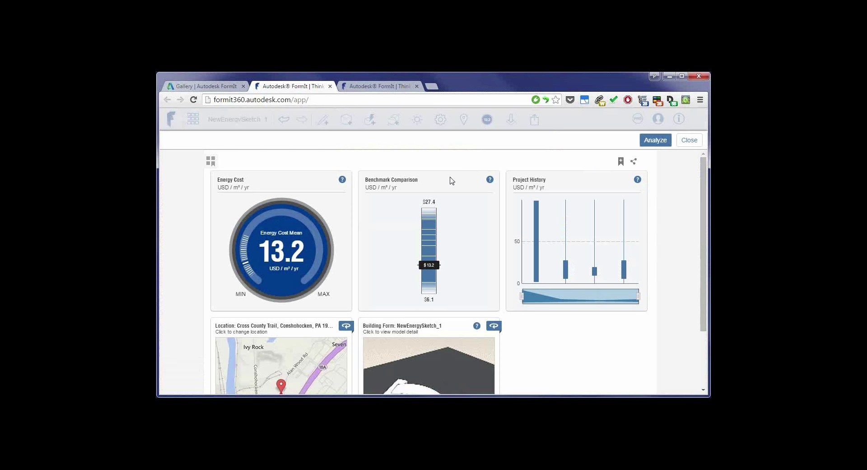
scroll(432, 238, "down", 2)
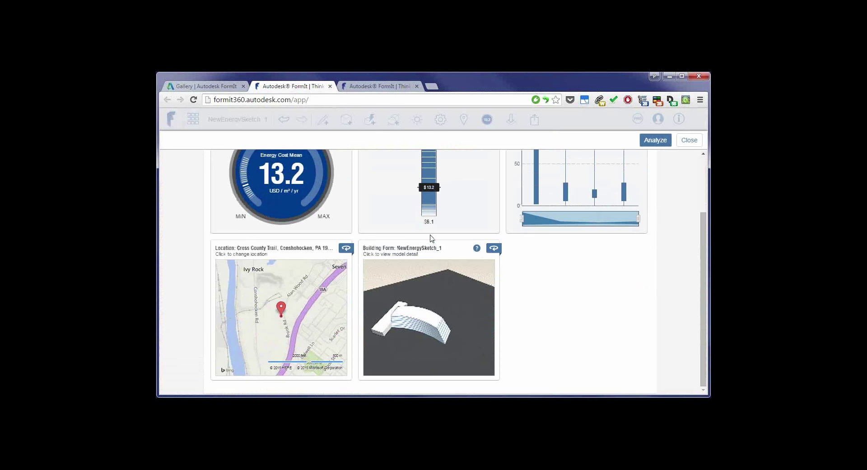
scroll(523, 295, "up", 2)
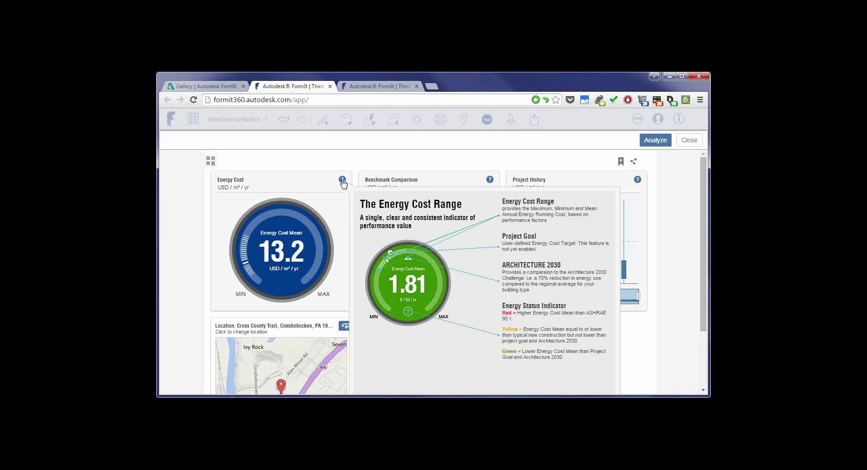
left_click(343, 180)
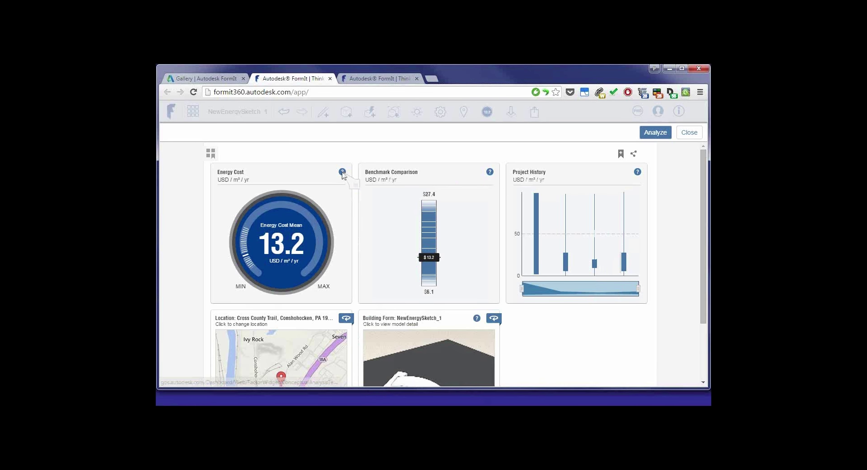
scroll(522, 238, "down", 3)
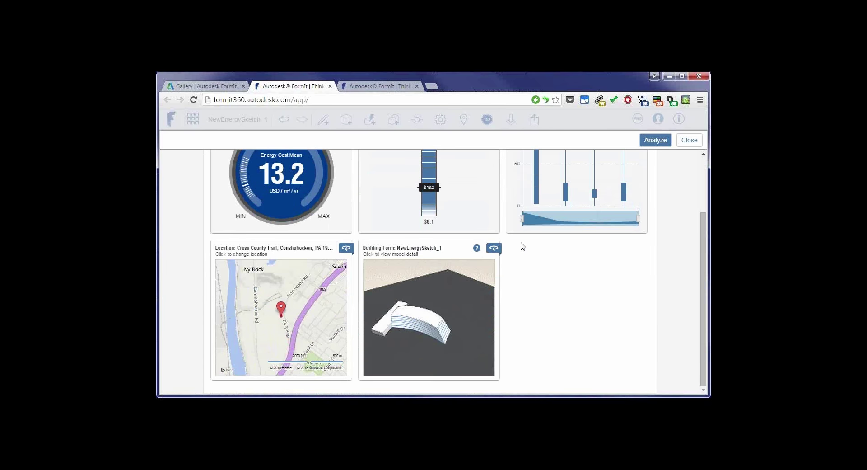
scroll(522, 246, "up", 1)
mouse_move(509, 246)
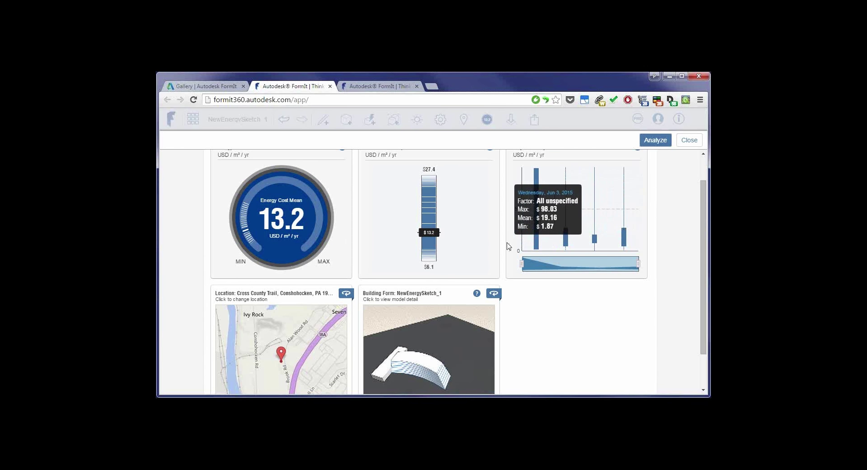
scroll(520, 261, "down", 1)
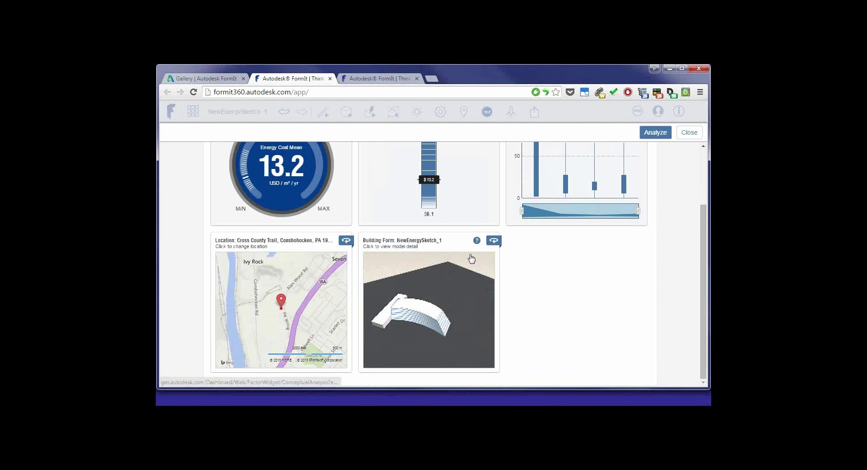
- Browse the Conceptual Form thumbnails, then close the chooser to show the 13.2 USD/m²/yr dashboard
left_click(471, 258)
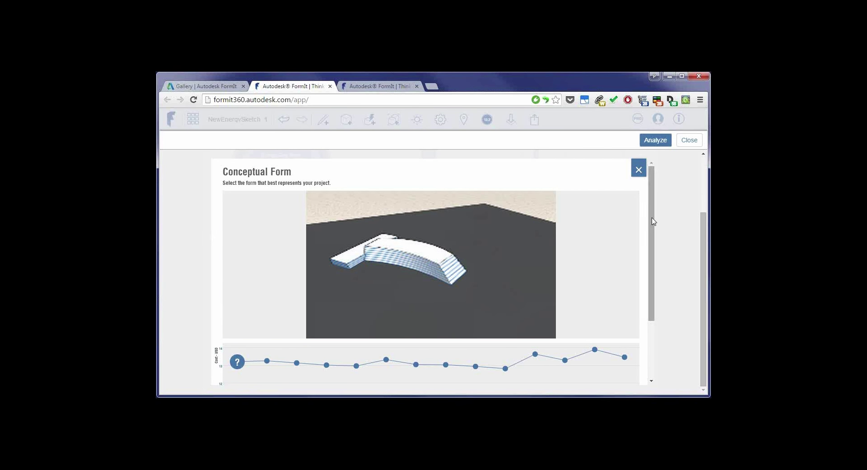
left_click_drag(652, 220, 653, 275)
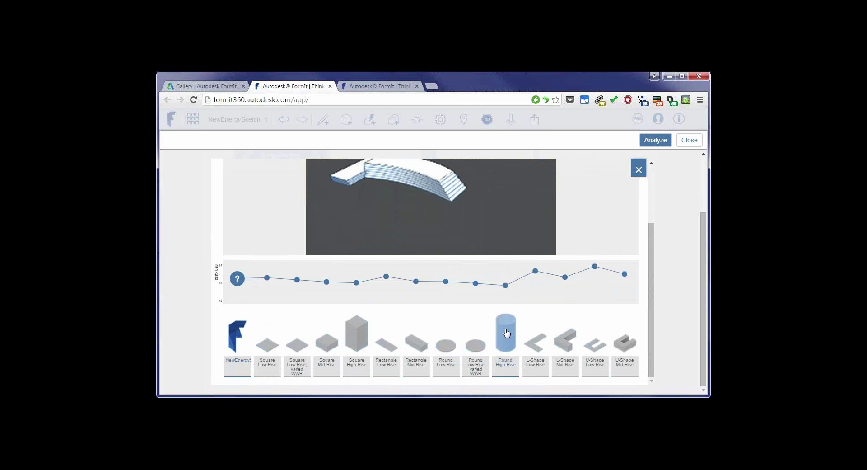
scroll(505, 332, "up", 3)
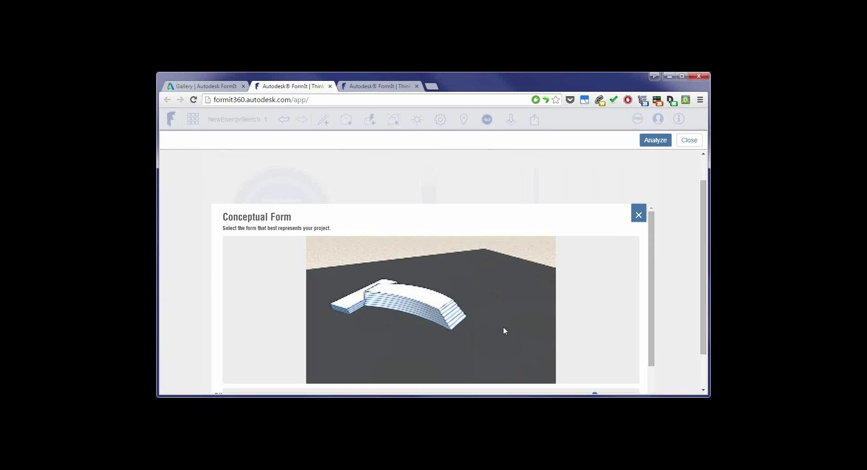
left_click(638, 214)
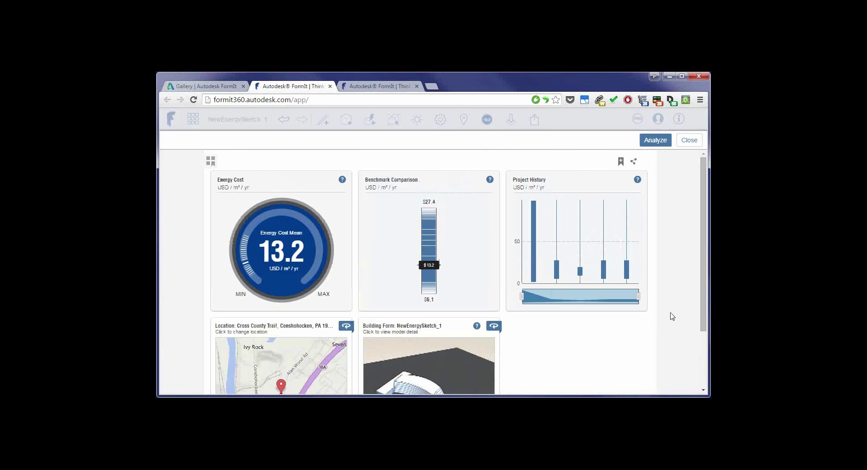
- Close the energy dashboard, switch to the Building 04 model, and bring up Sun and Shadows
left_click(690, 141)
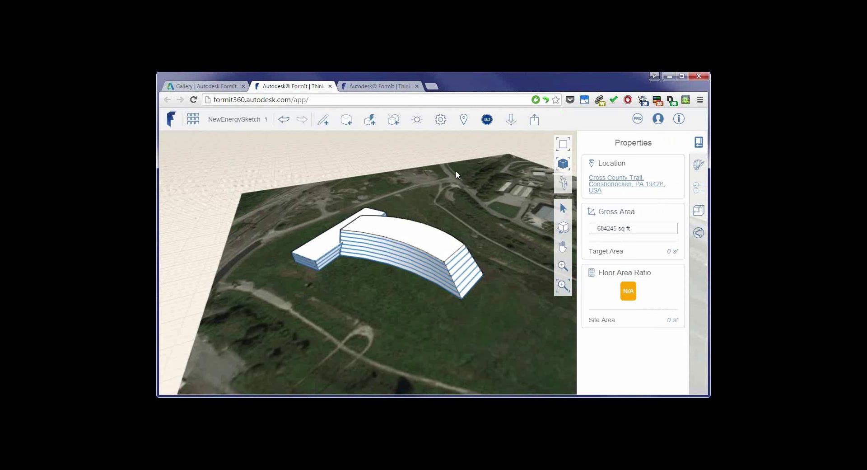
left_click(370, 86)
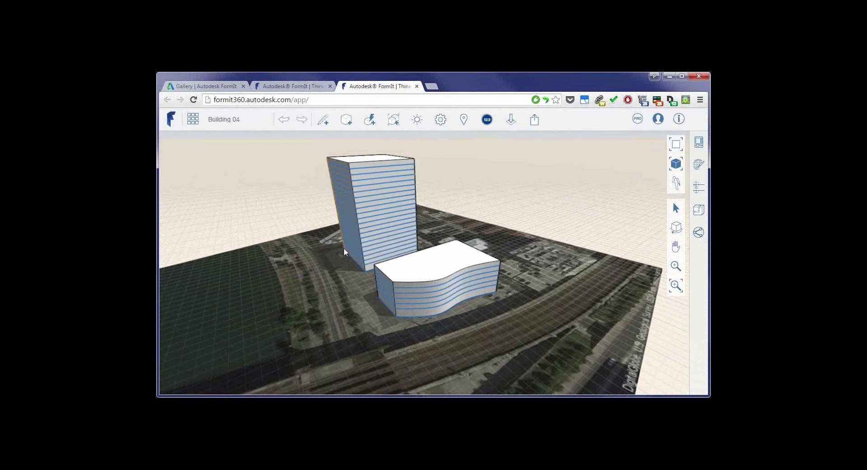
left_click(416, 120)
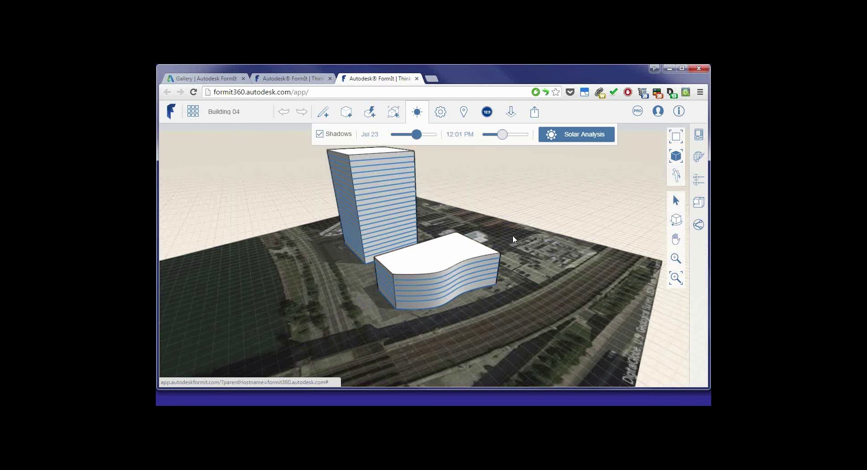
- Start Solar Analysis with the tall tower and the curved lower building both selected
left_click(584, 138)
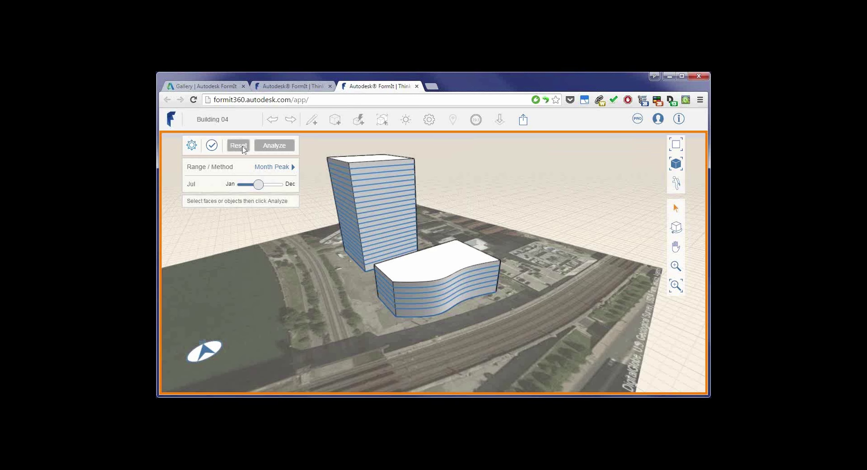
left_click(340, 201)
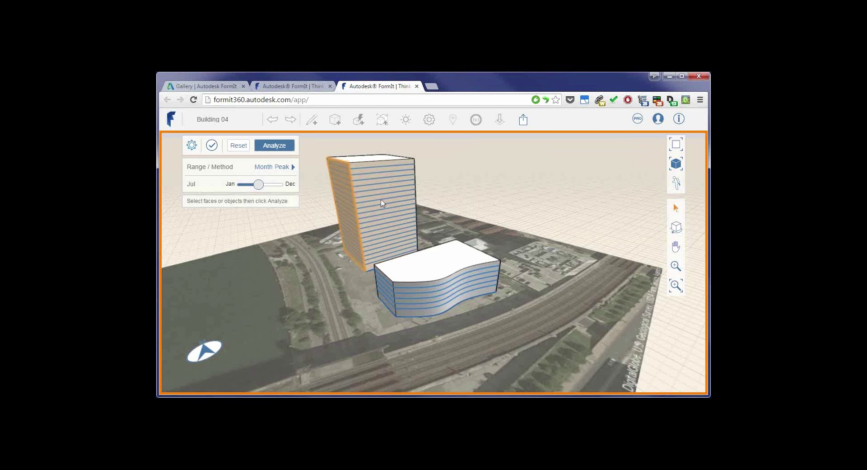
left_click(398, 297, "shift")
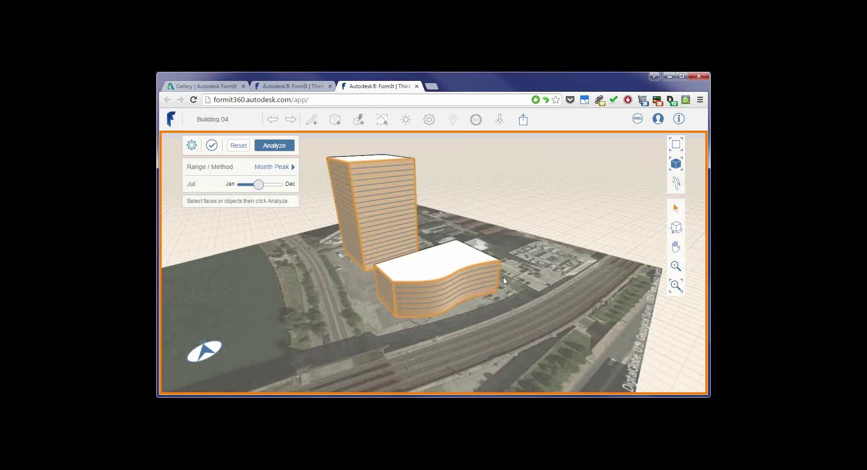
middle_click_drag(517, 292, 317, 185)
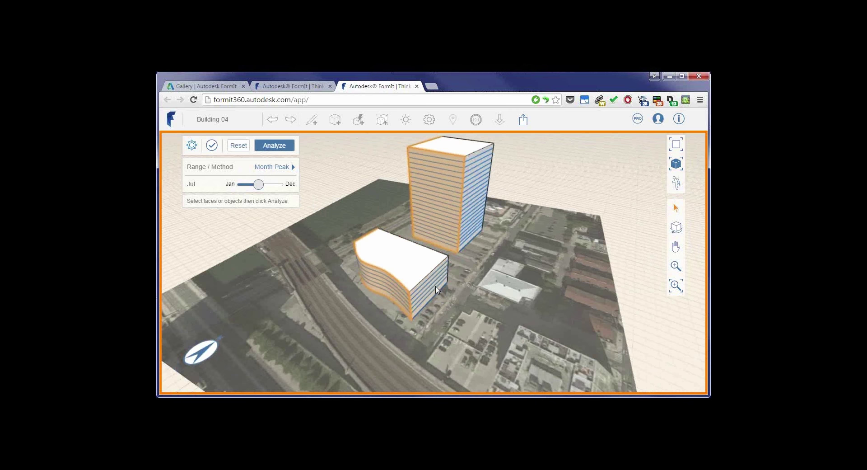
- Analyze July Month Peak radiation on both buildings and inspect face values on the 0–286 BTU/sq ft scale
left_click(281, 148)
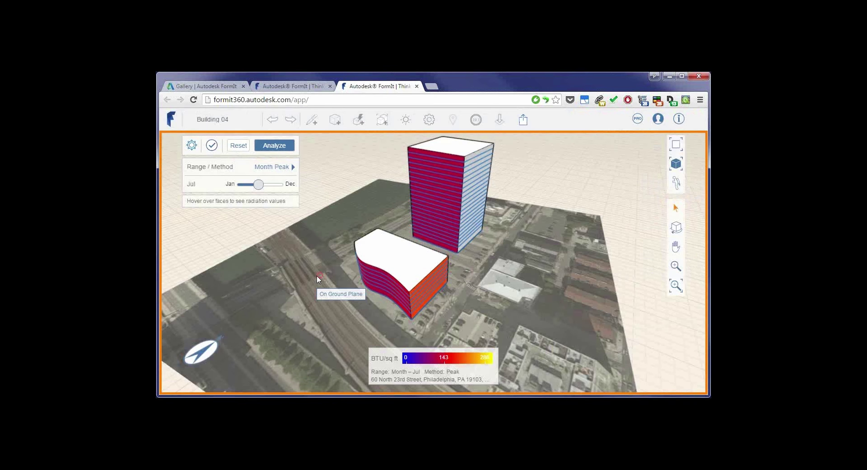
middle_click_drag(302, 285, 352, 278)
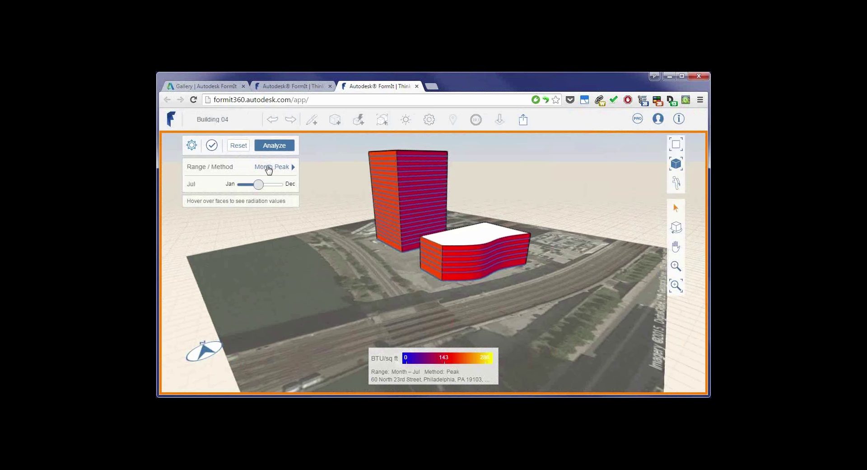
left_click(270, 168)
middle_click_drag(336, 234, 466, 281)
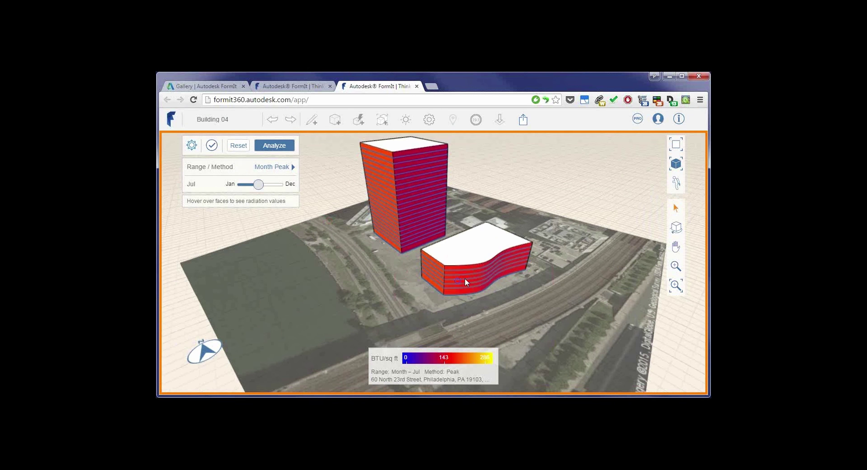
mouse_move(465, 278)
mouse_move(433, 272)
middle_click_drag(521, 277, 507, 295)
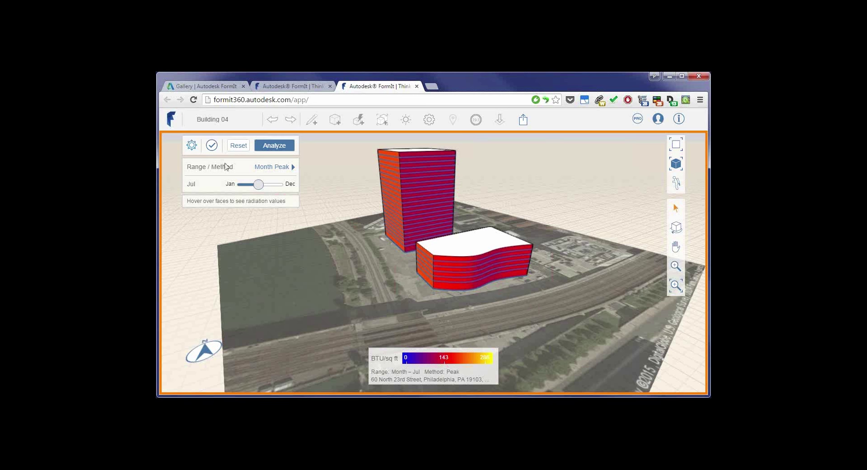
- Reset the radiation colours and exit solar analysis back to the Building 04 model
left_click(239, 145)
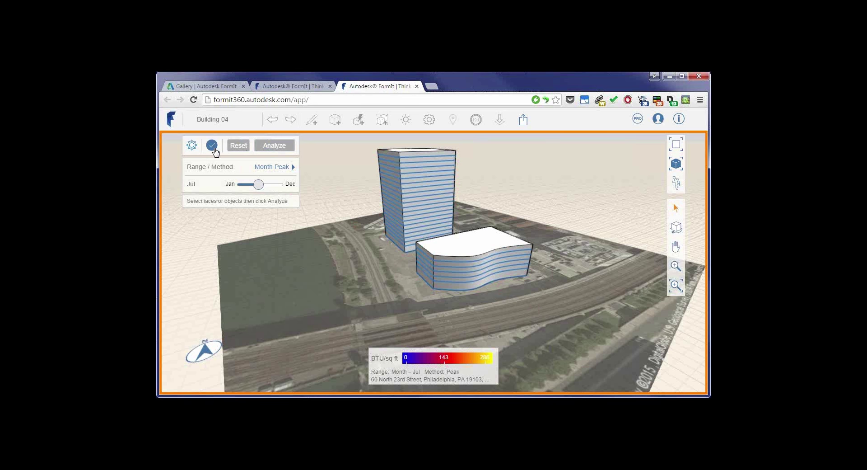
left_click(212, 145)
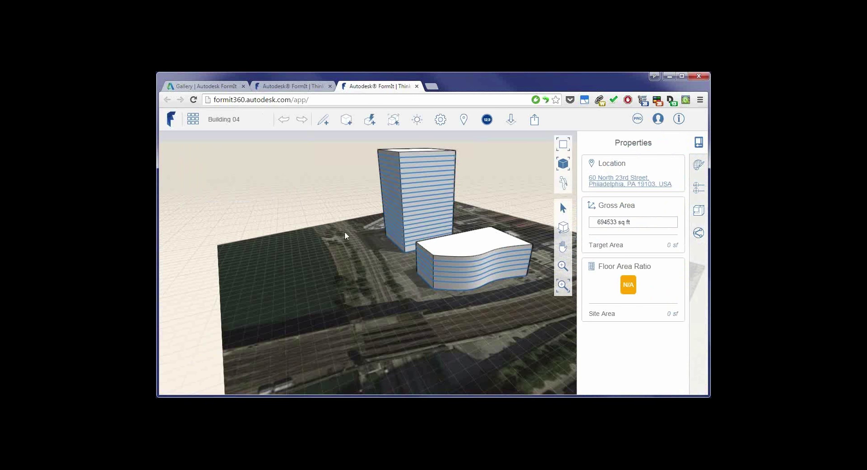